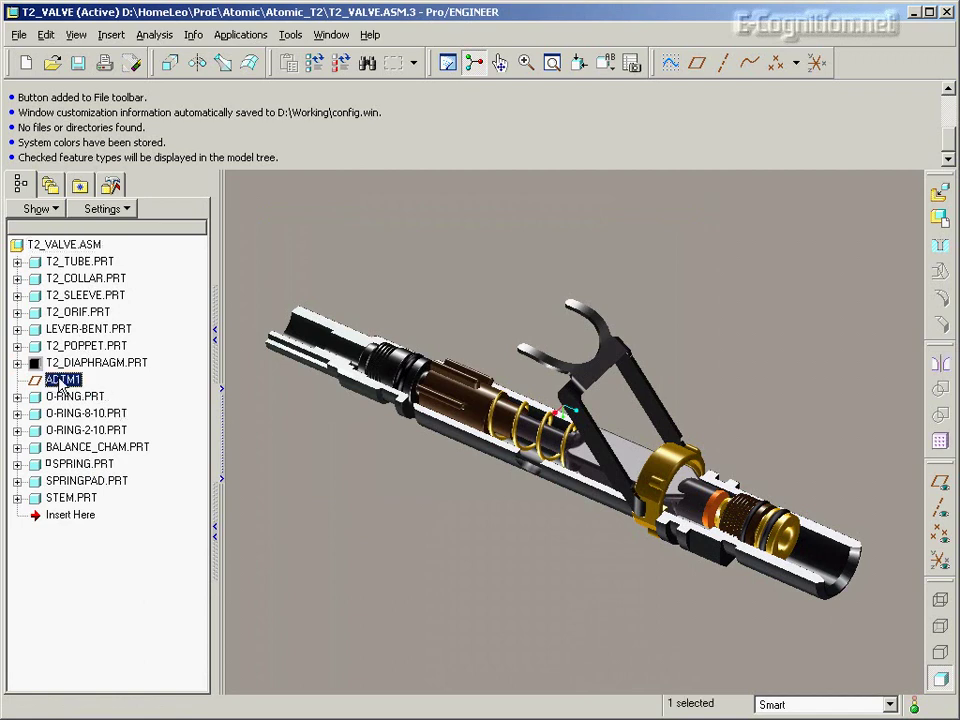
Step: Open the Model Tree Items filter dialog, with Features and Suppressed Objects checked
left_click(110, 213)
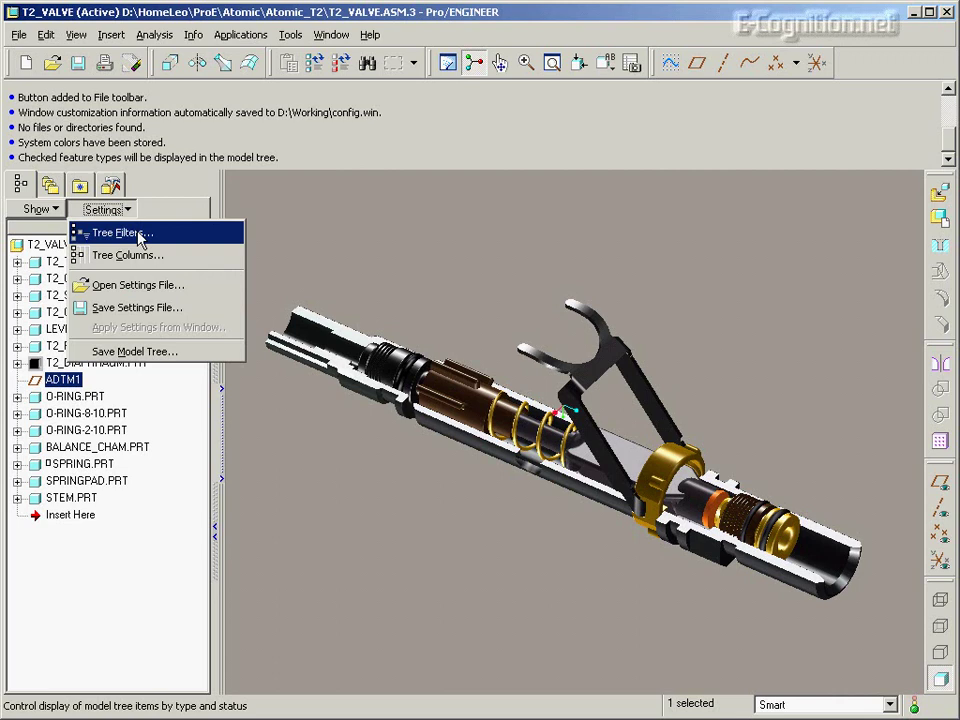
left_click(140, 234)
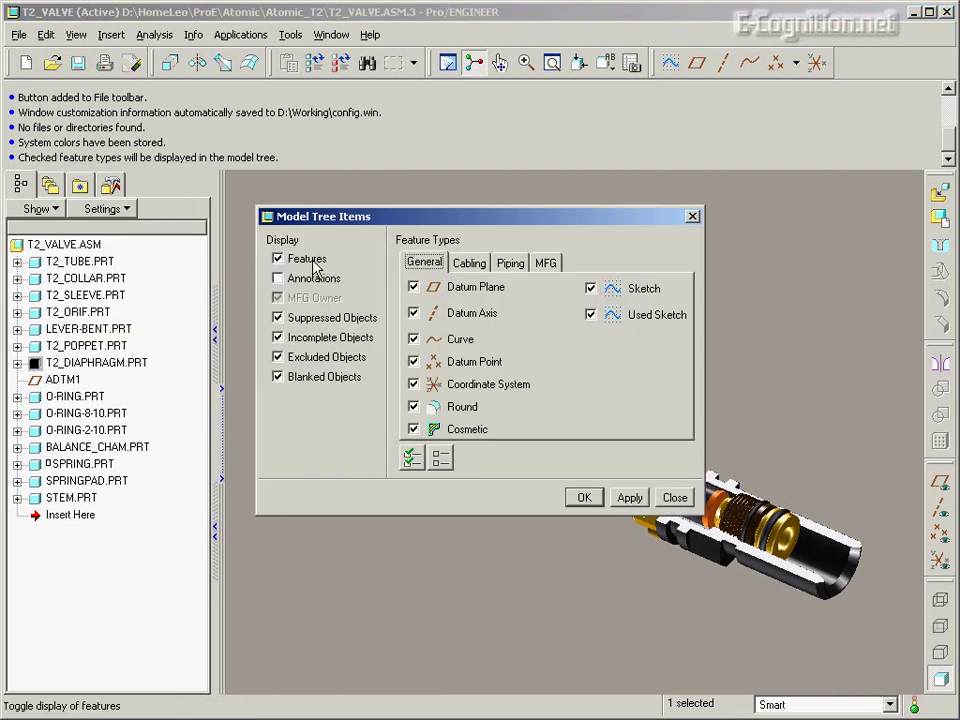
Step: Close the tree filters without changes and add Feat # to the displayed tree columns
left_click(672, 497)
left_click(424, 394)
left_click(104, 209)
left_click(153, 258)
left_click(486, 395)
left_click(597, 440)
Step: Set the Feat # column width to 7, apply it, and widen the name column
left_click(769, 556)
left_click(712, 604)
left_click(658, 604)
left_click_drag(108, 525, 135, 537)
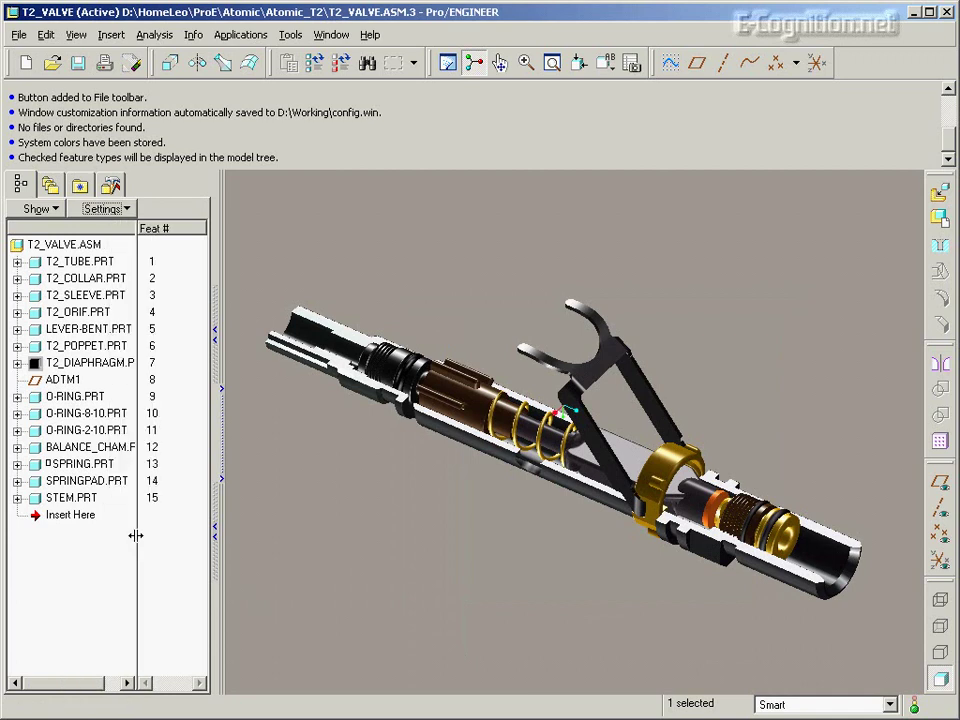
Step: Save the model tree settings file as tree.cfg in D:\Working
left_click(95, 210)
left_click(207, 360)
left_click(549, 388)
left_click(105, 210)
left_click(175, 313)
left_click(506, 672)
left_click(292, 35)
Step: In the Options editor, search for 'tree' and select the mdl_tree_cfg_file option
left_click(305, 391)
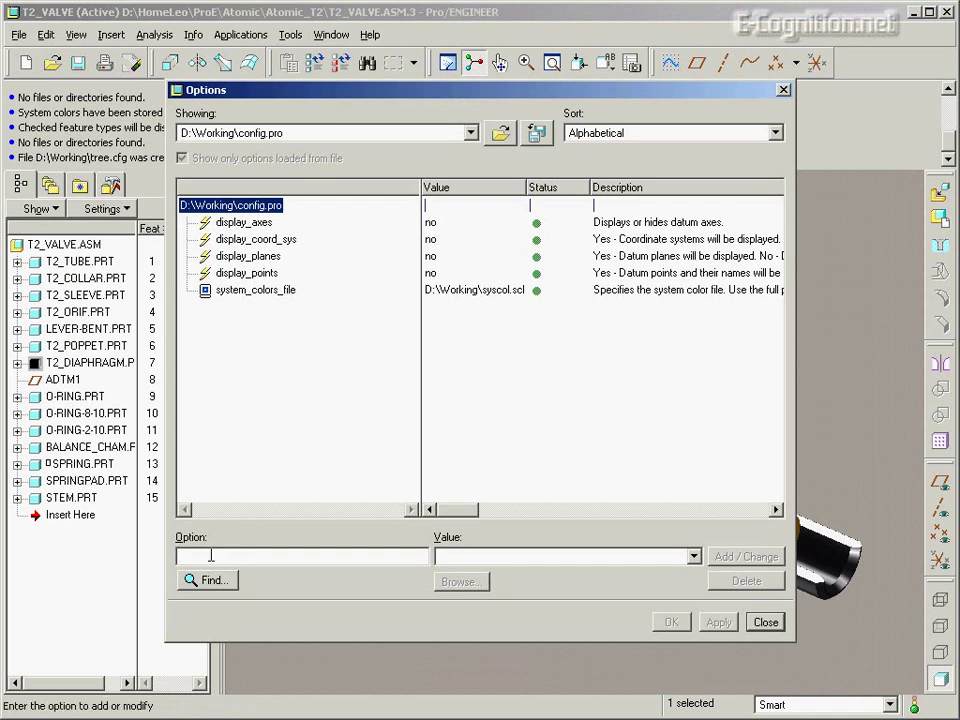
left_click(211, 556)
type("tree")
left_click(212, 580)
left_click(218, 213)
Step: Set mdl_tree_cfg_file to D:\Working\tree.cfg, then apply and close the Options dialog
left_click(748, 631)
left_click(447, 398)
left_click(500, 671)
left_click(343, 676)
left_click(630, 671)
left_click(728, 624)
left_click(765, 622)
Step: Open LEVER-BENT in its own window and move Insert Here up below Unbend id 2669
left_click(628, 366)
right_click(660, 282)
left_click(697, 318)
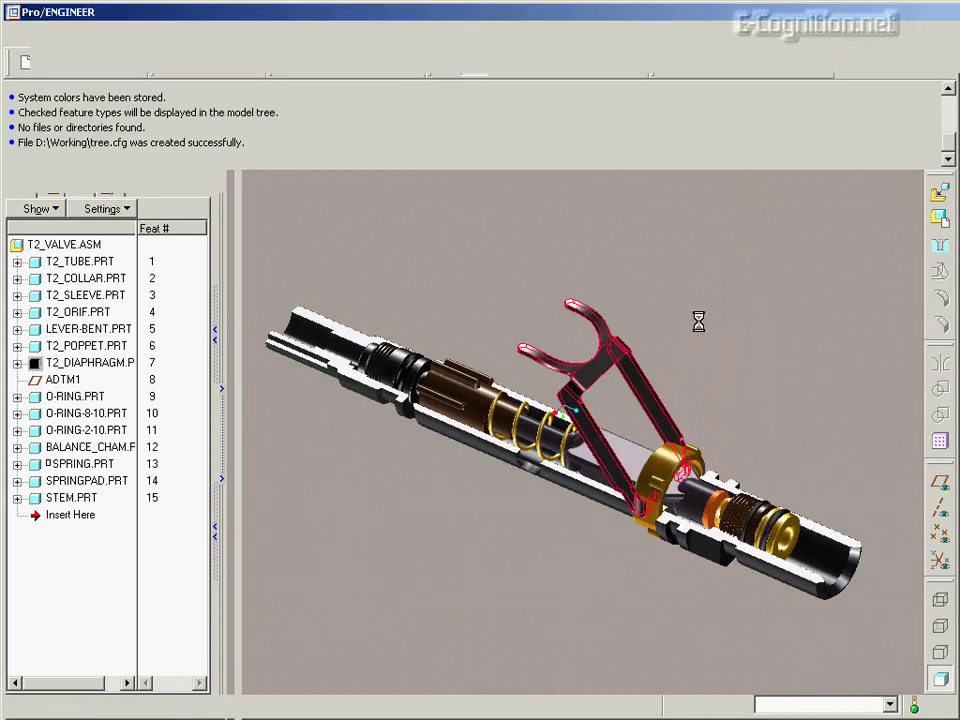
left_click_drag(72, 377, 165, 383)
left_click_drag(72, 603, 45, 512)
left_click(332, 36)
Step: Close the lever window, select the lever in T2_VALVE, and expand LEVER-BENT.PRT
left_click(340, 92)
mouse_move(697, 307)
middle_mouse_down()
mouse_move(677, 388)
mouse_move(700, 395)
mouse_move(704, 382)
mouse_move(627, 389)
middle_mouse_up()
left_click(651, 358)
left_click(17, 329)
Step: Resume the suppressed features Cut id 2759 through Round id 3450
left_click_drag(195, 493, 208, 570)
left_click(97, 485)
left_click(97, 552, "shift")
right_click(92, 555)
left_click(118, 579)
left_click(390, 394)
left_click(722, 281)
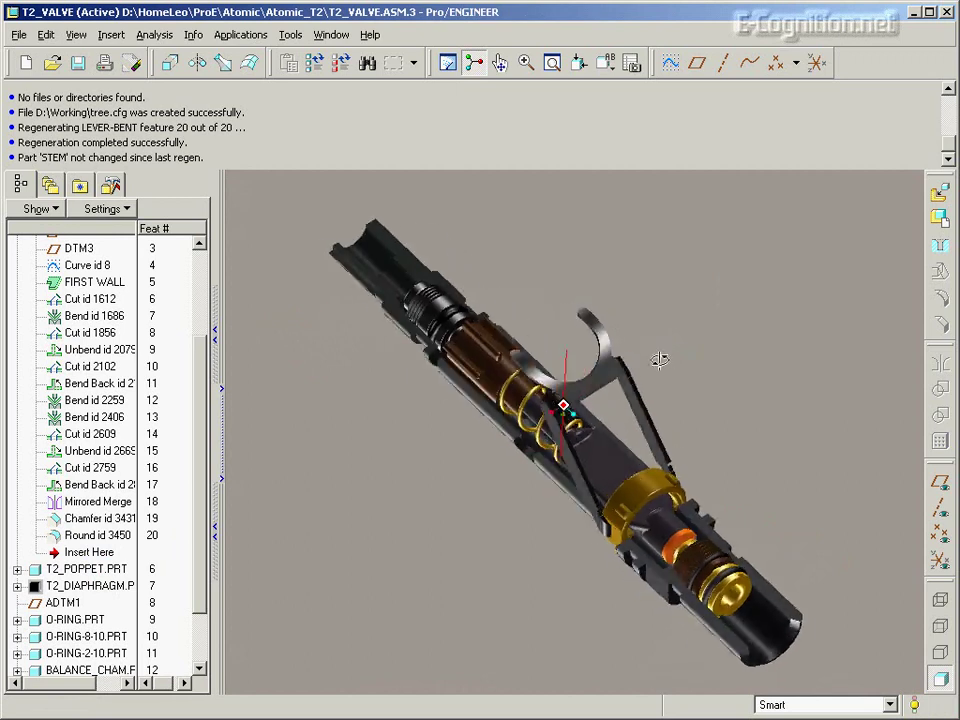